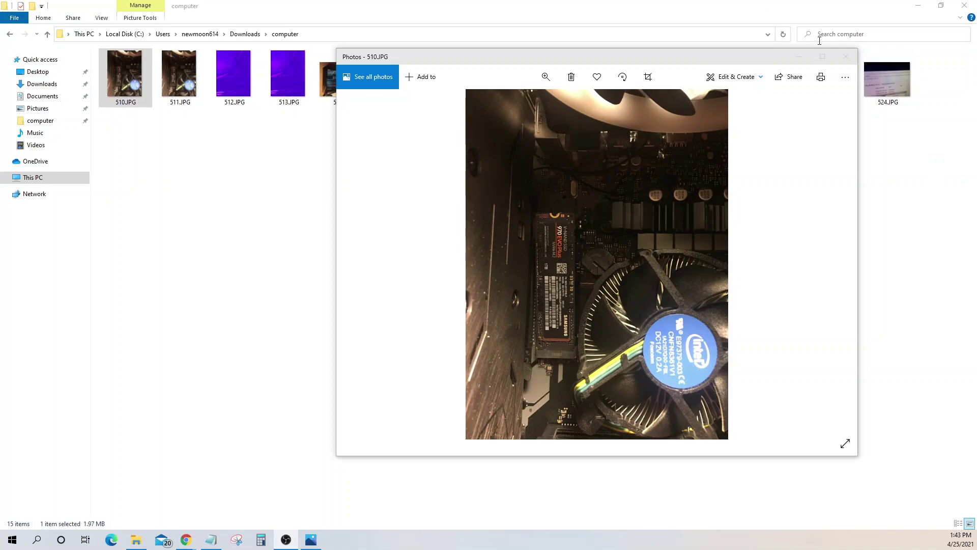
Restore the image folder window and bring the motherboard photo 510.JPG to the front.
{"action": "left_click", "coordinate": [941, 6]}
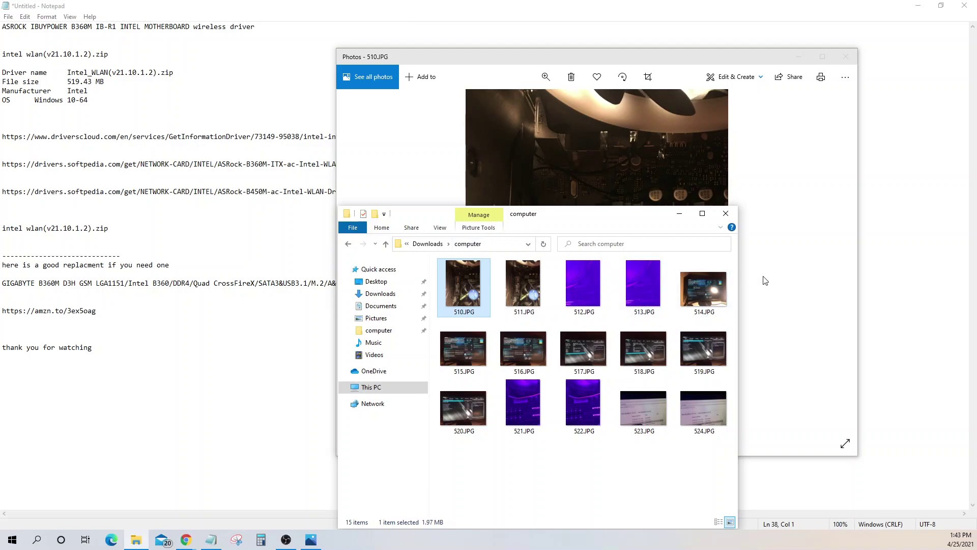
{"action": "left_click", "coordinate": [785, 280]}
{"action": "double_click", "coordinate": [726, 59]}
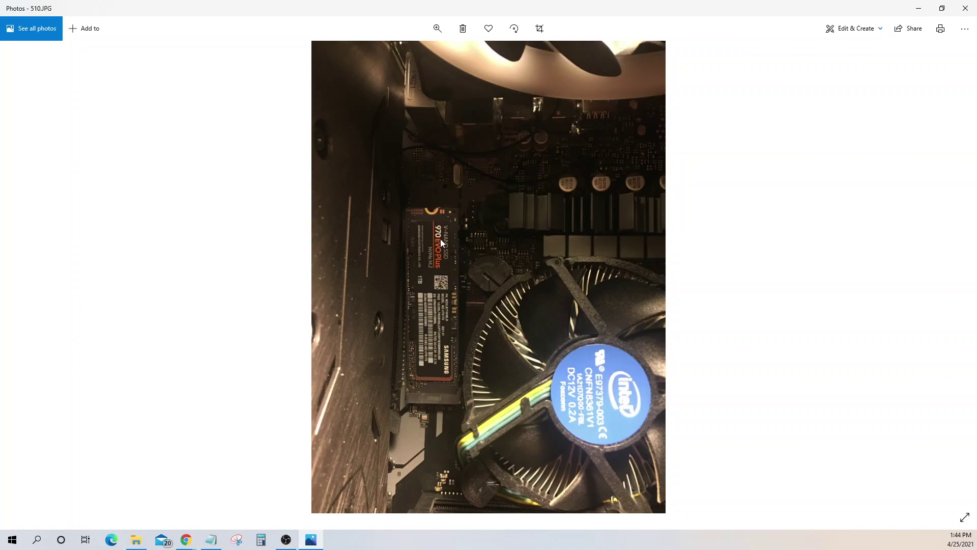
{"action": "left_click", "coordinate": [941, 9]}
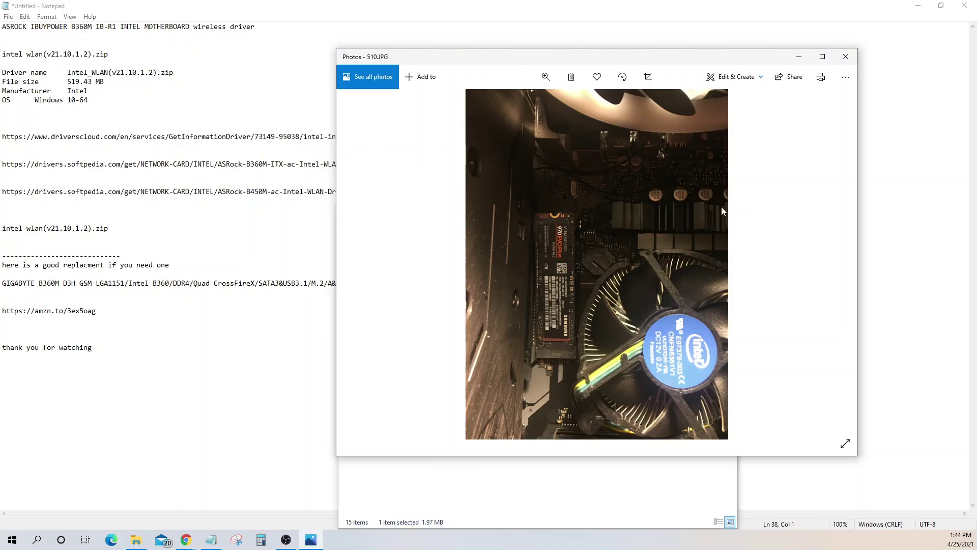
Reopen 510.JPG from the folder, page forward to 512.JPG, and maximize the viewer.
{"action": "left_click", "coordinate": [845, 59]}
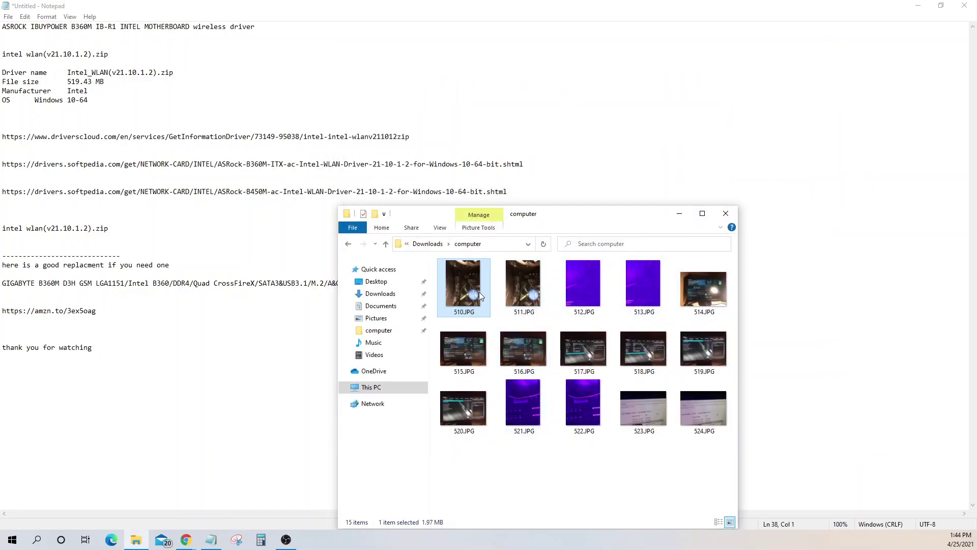
{"action": "double_click", "coordinate": [465, 278]}
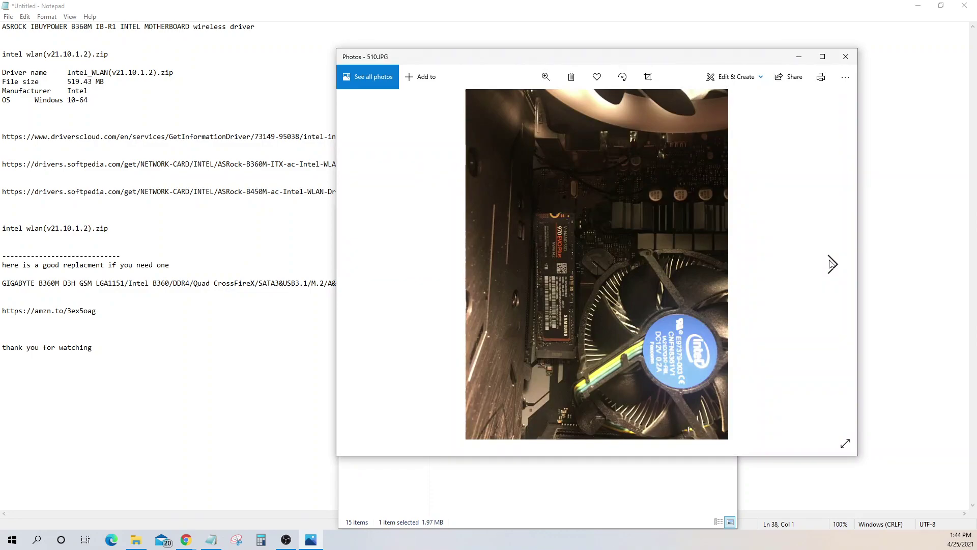
{"action": "left_click", "coordinate": [832, 264]}
{"action": "left_click", "coordinate": [833, 264]}
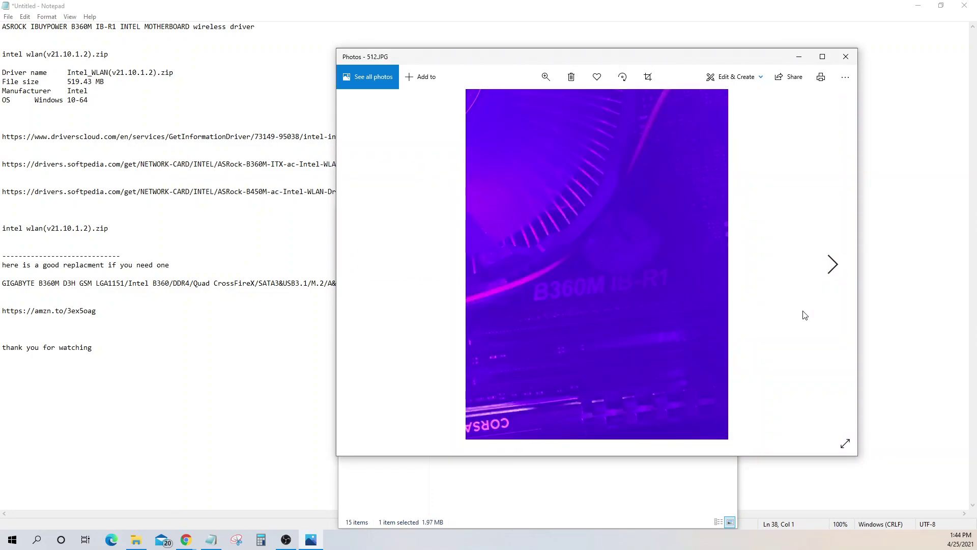
{"action": "left_click", "coordinate": [822, 57]}
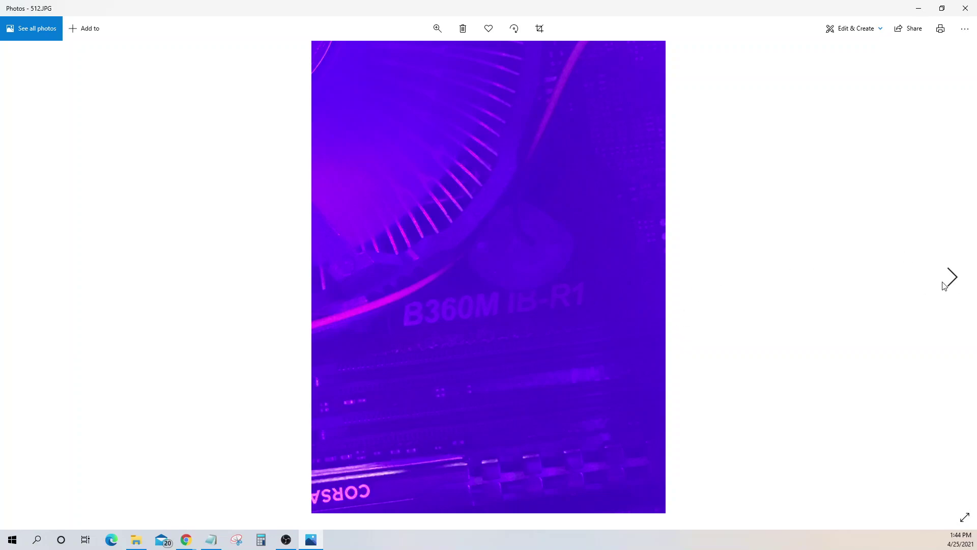
Advance to the BIOS photo 514.JPG and zoom in with the zoom slider.
{"action": "left_click", "coordinate": [951, 278]}
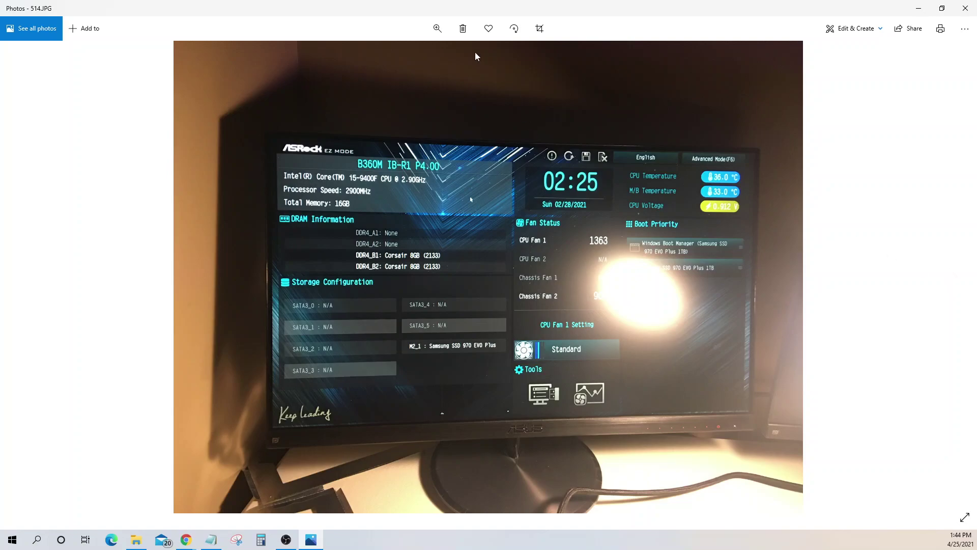
{"action": "left_click", "coordinate": [438, 29]}
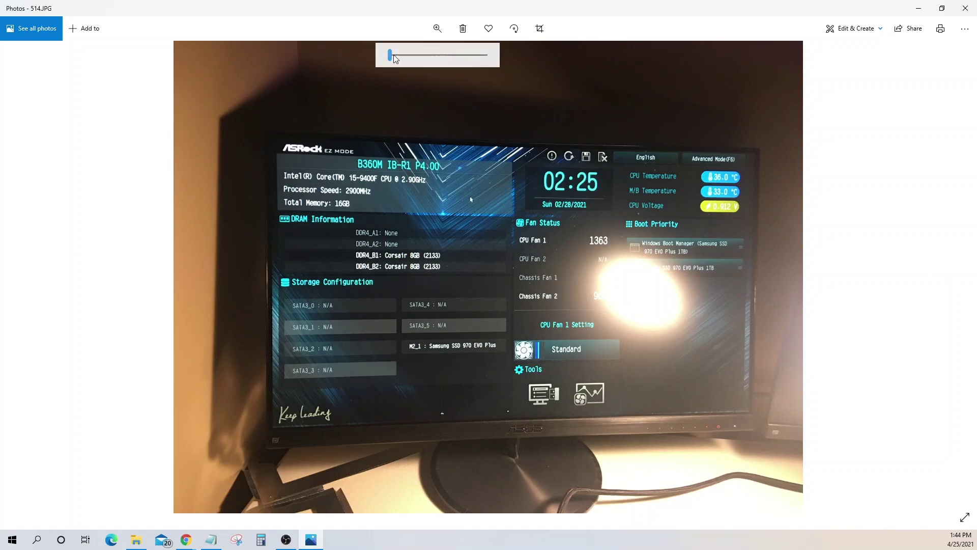
{"action": "left_click_drag", "start_coordinate": [391, 55], "coordinate": [415, 56]}
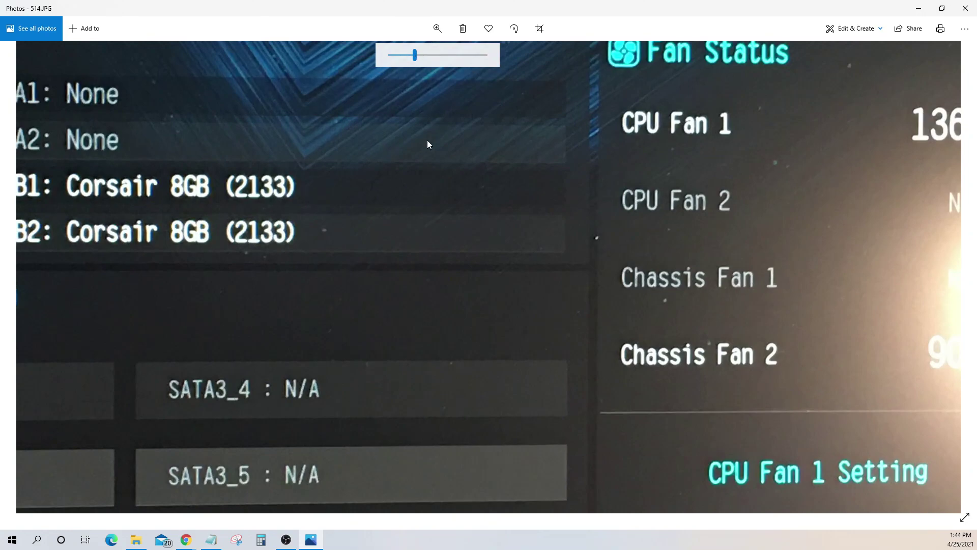
{"action": "left_click_drag", "start_coordinate": [414, 55], "coordinate": [402, 66]}
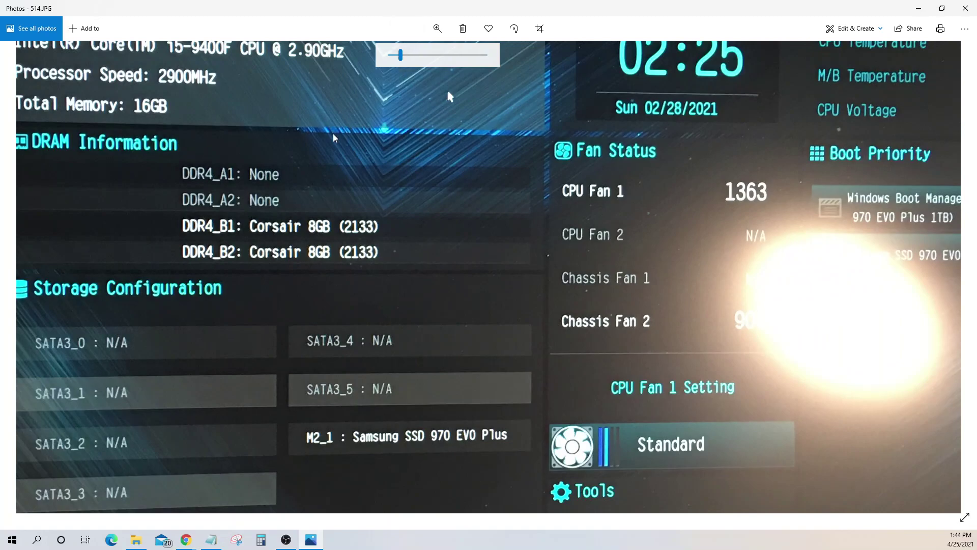
Pan across the processor, DRAM, ASRock header, storage and fan details, then close Photos.
{"action": "left_click_drag", "start_coordinate": [450, 96], "coordinate": [552, 247]}
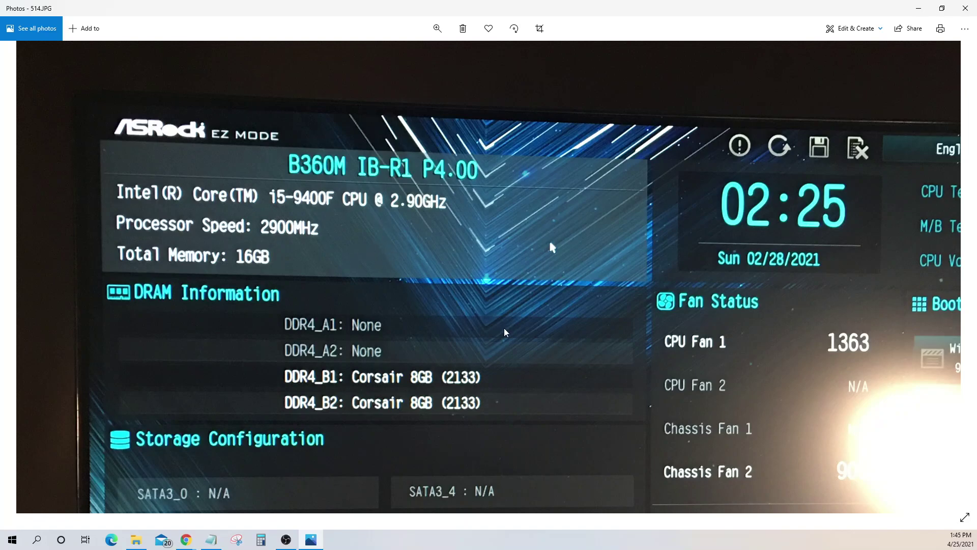
{"action": "mouse_move", "coordinate": [577, 361]}
{"action": "left_mouse_down"}
{"action": "mouse_move", "coordinate": [474, 279]}
{"action": "mouse_move", "coordinate": [505, 123]}
{"action": "left_mouse_up"}
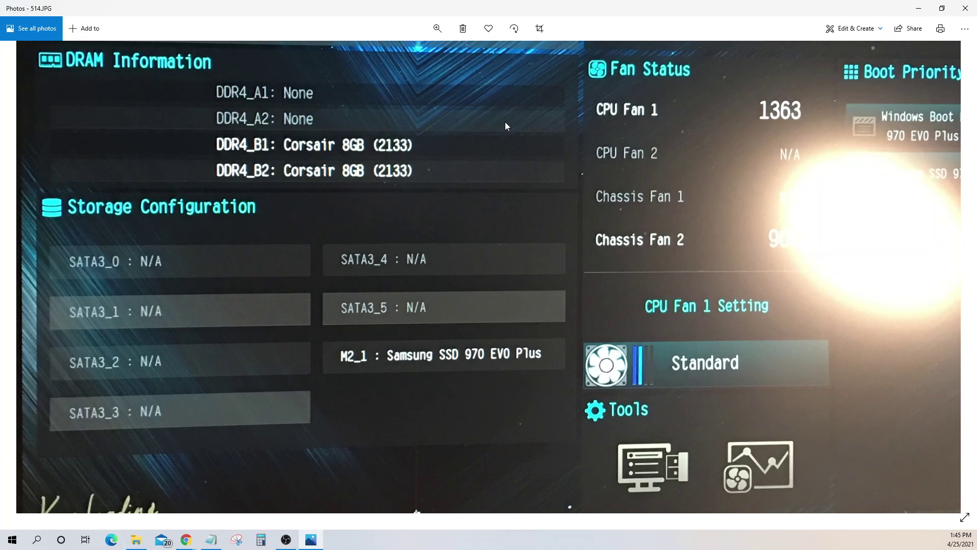
{"action": "mouse_move", "coordinate": [505, 119]}
{"action": "left_mouse_down"}
{"action": "mouse_move", "coordinate": [330, 214]}
{"action": "mouse_move", "coordinate": [293, 48]}
{"action": "left_mouse_up"}
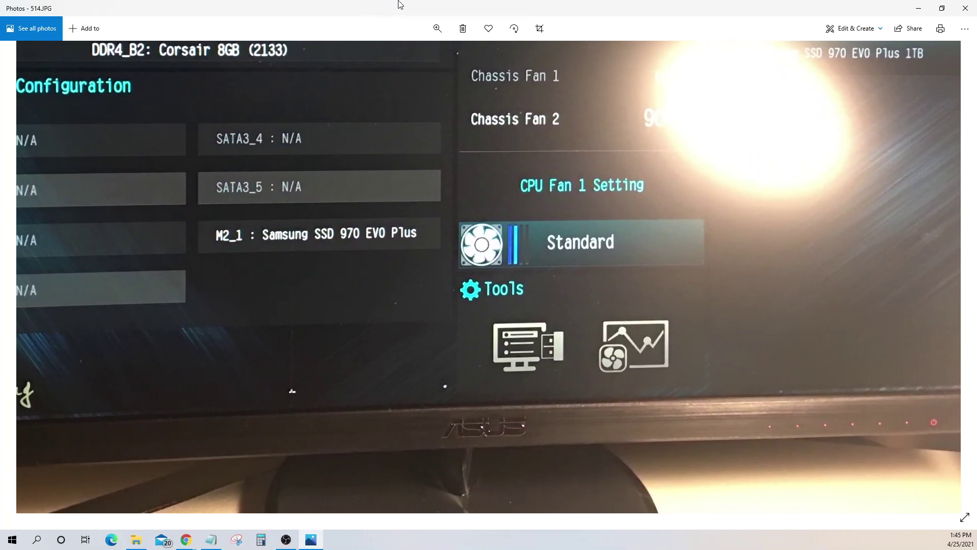
{"action": "mouse_move", "coordinate": [323, 159]}
{"action": "left_mouse_down"}
{"action": "mouse_move", "coordinate": [518, 4]}
{"action": "mouse_move", "coordinate": [437, 50]}
{"action": "left_mouse_up"}
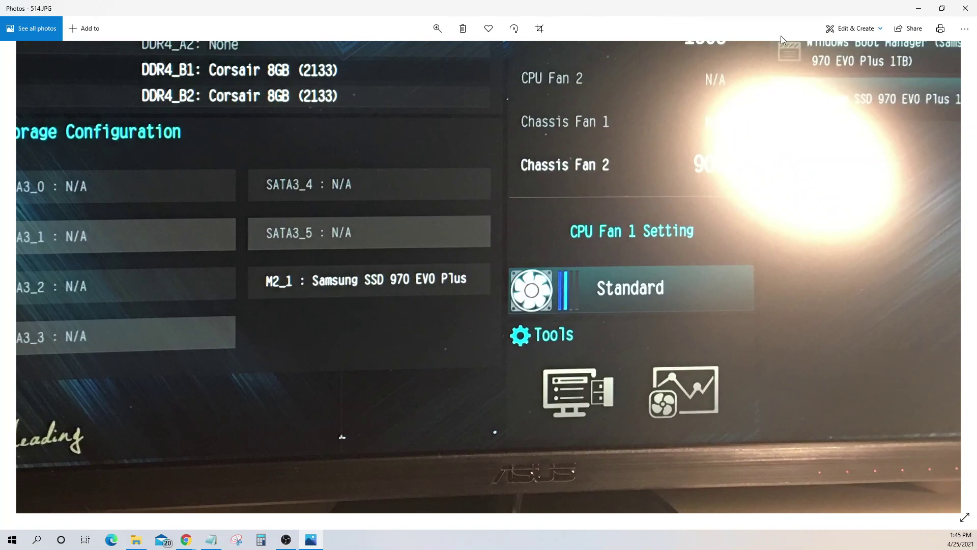
{"action": "left_click_drag", "start_coordinate": [693, 118], "coordinate": [667, 185]}
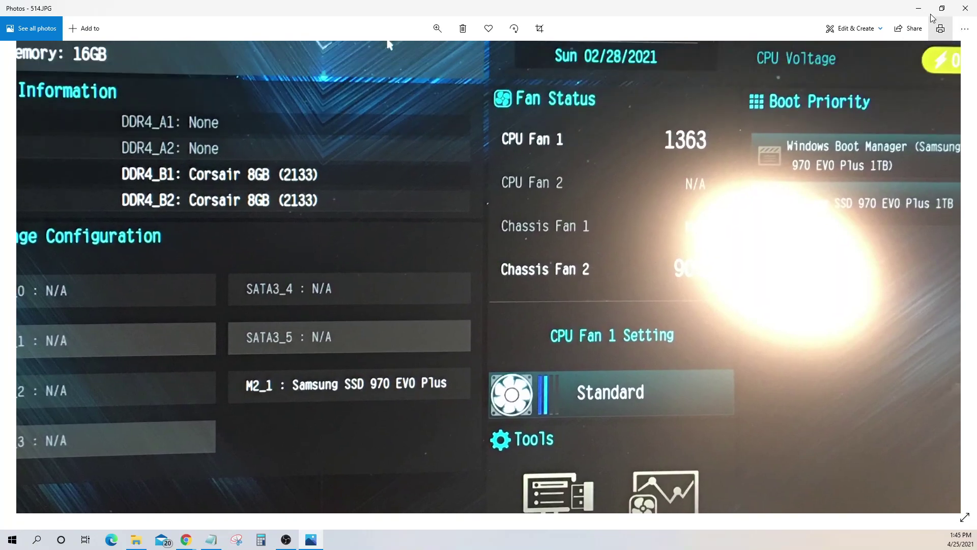
{"action": "left_click", "coordinate": [966, 6]}
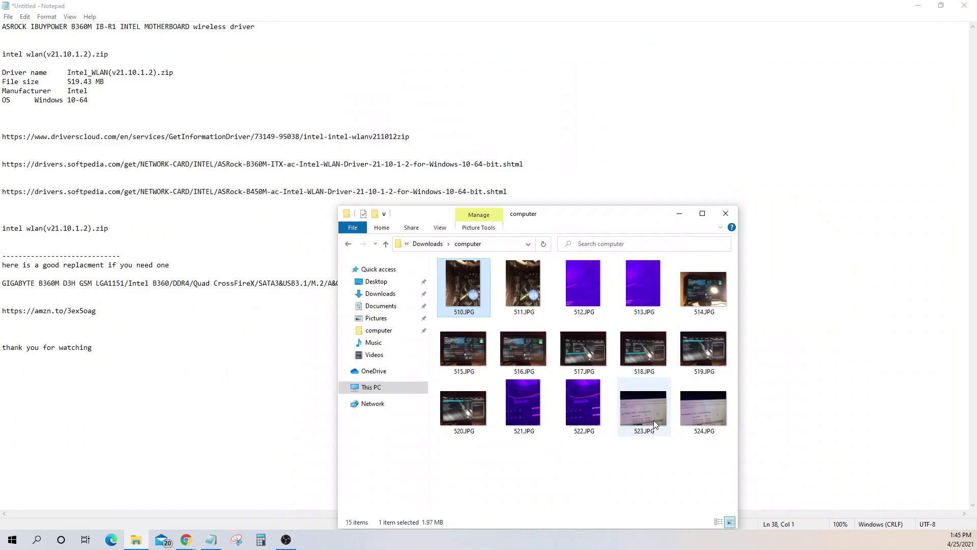
{"action": "double_click", "coordinate": [700, 410]}
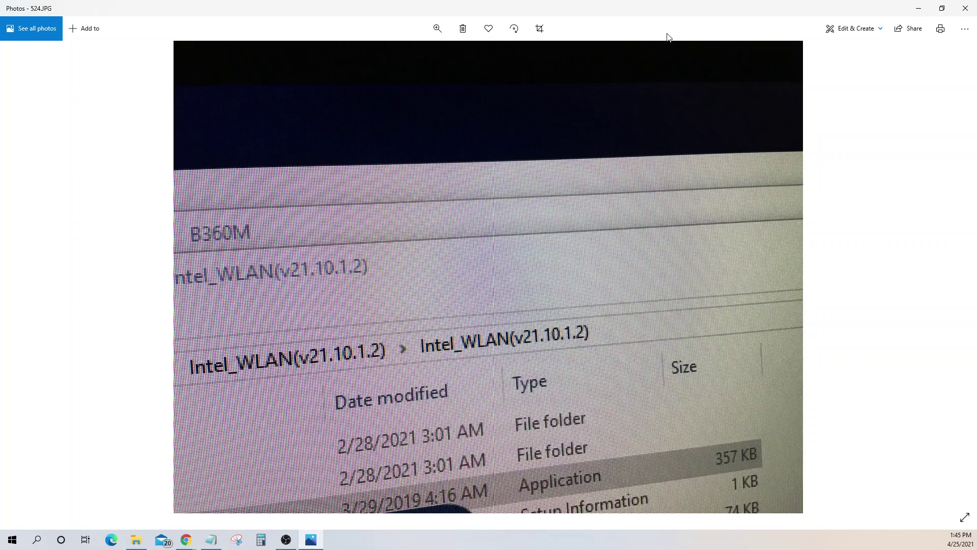
{"action": "left_click", "coordinate": [966, 8]}
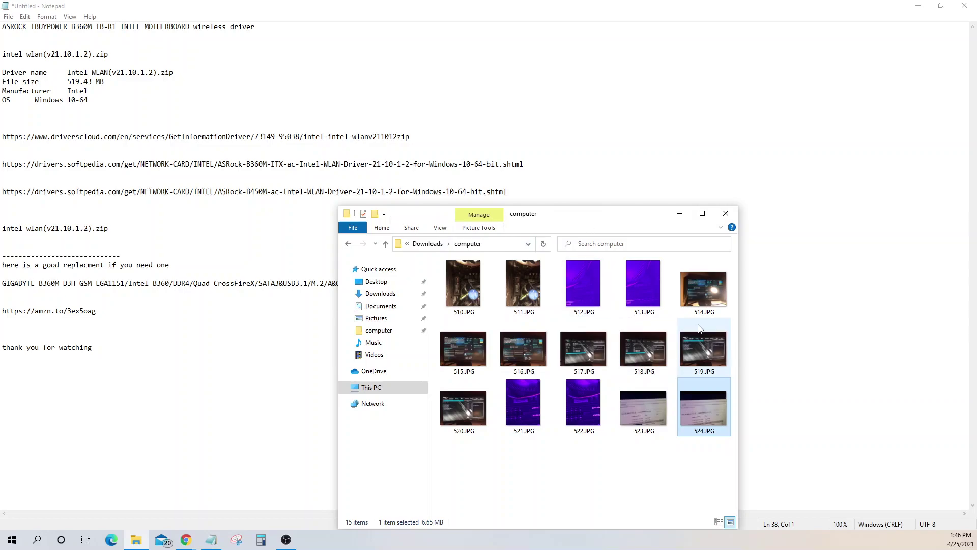
Open 514.JPG in a restored window moved up-right, then bring the Notepad notes forward.
{"action": "double_click", "coordinate": [703, 288]}
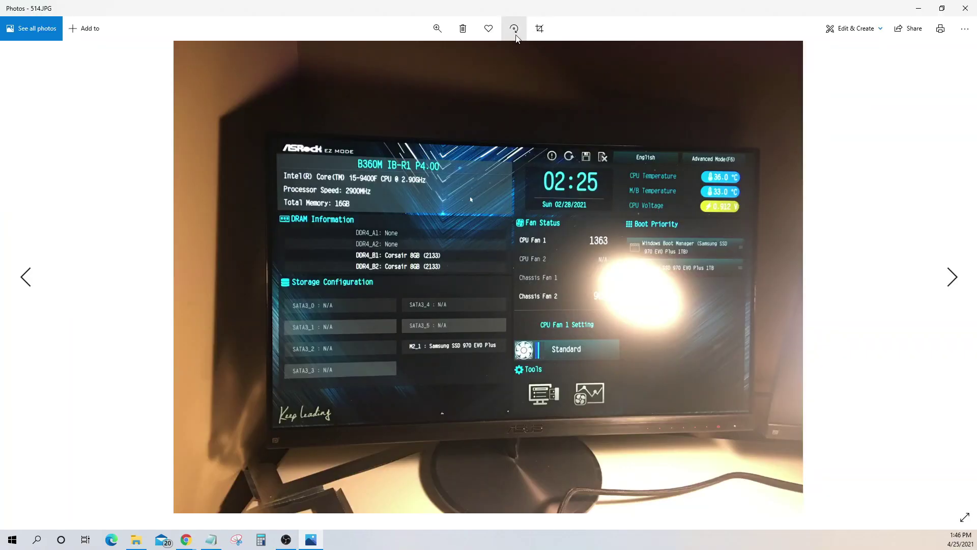
{"action": "left_click", "coordinate": [942, 8]}
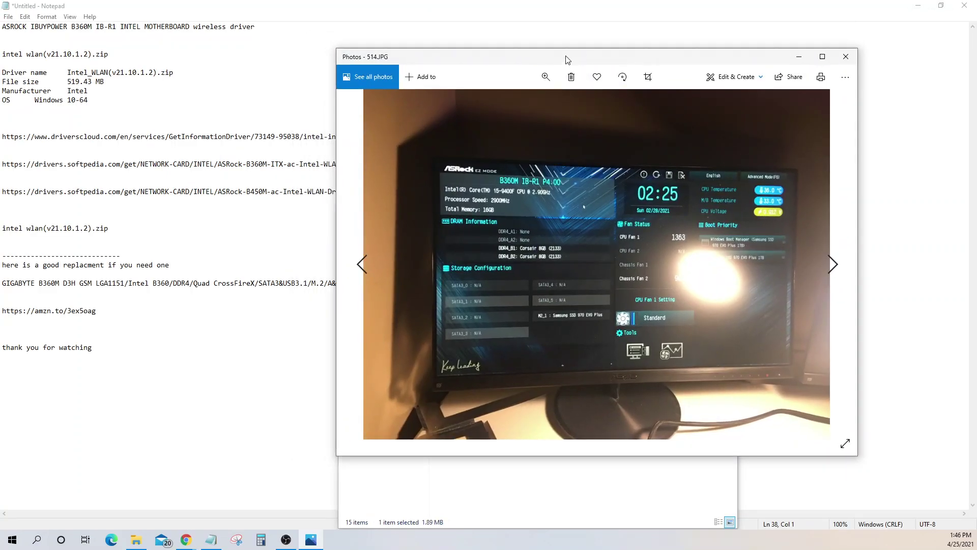
{"action": "left_click_drag", "start_coordinate": [565, 59], "coordinate": [648, 16]}
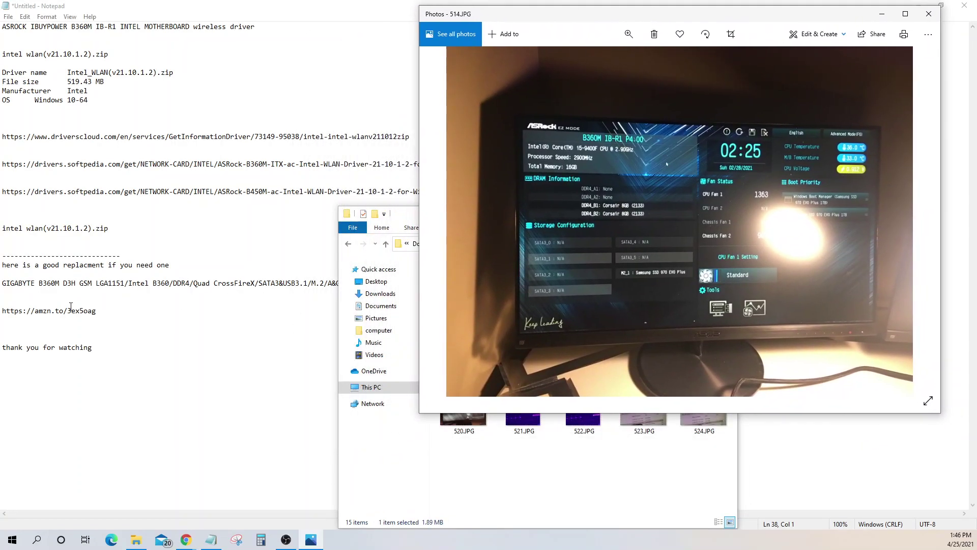
{"action": "left_click", "coordinate": [160, 348]}
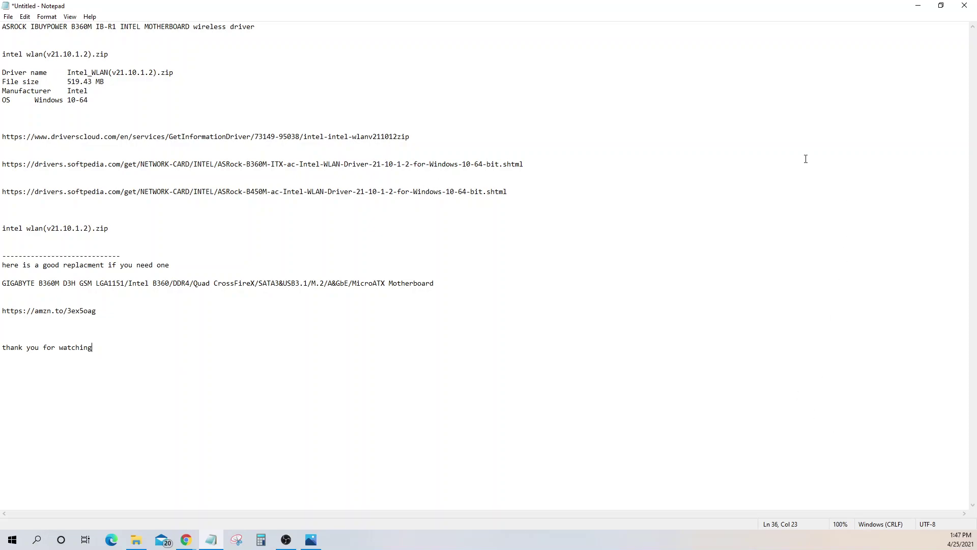
Restore the Notepad driver notes to a window and move it to the upper-left corner.
{"action": "left_click", "coordinate": [943, 7]}
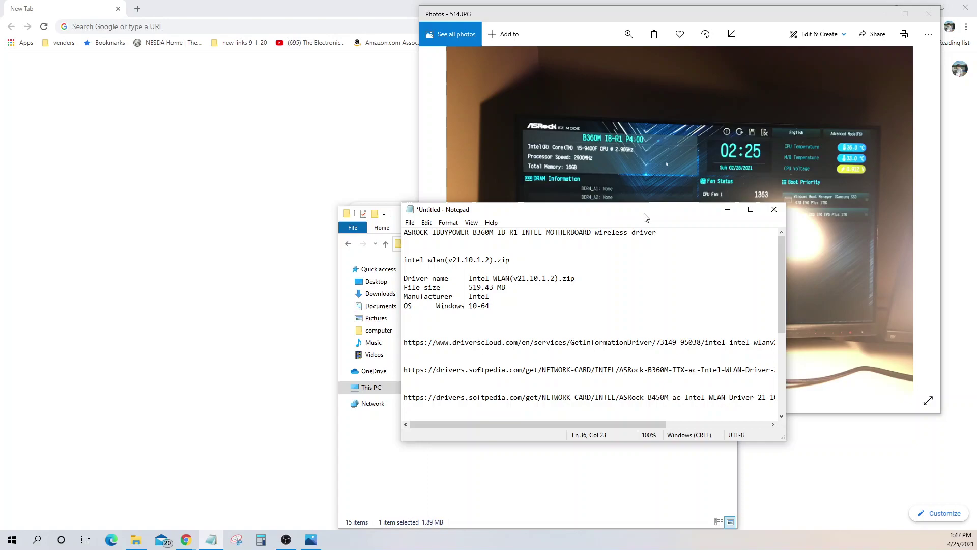
{"action": "left_click_drag", "start_coordinate": [643, 218], "coordinate": [342, 99]}
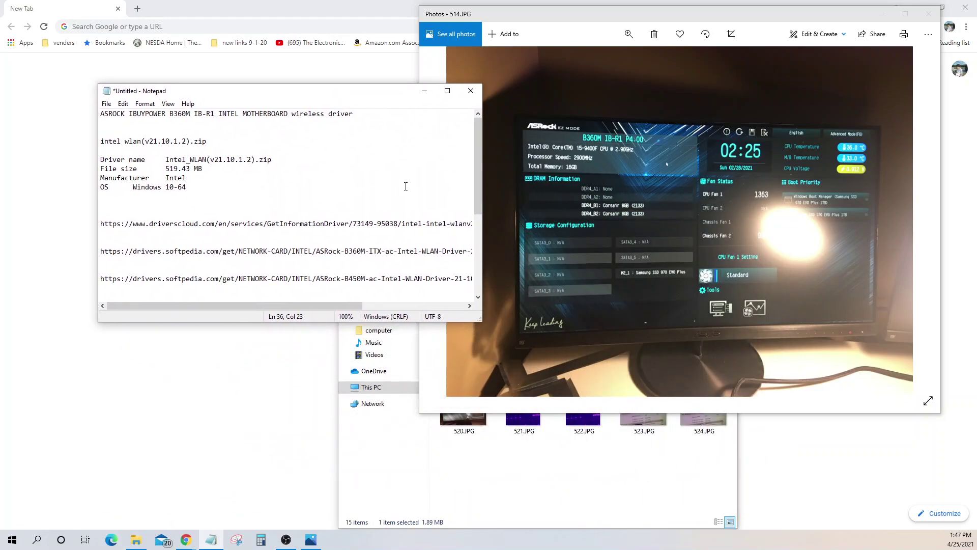